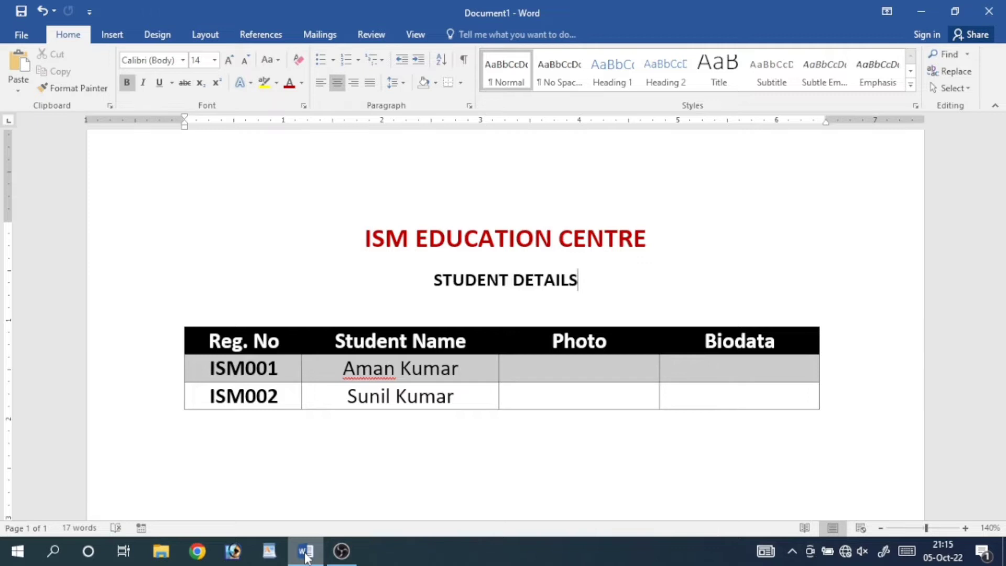
Fill the first student's Photo and Biodata cells with the student's first name followed by "Image" and "Biodata" respectively.
click(586, 365)
text(Aman Pic)
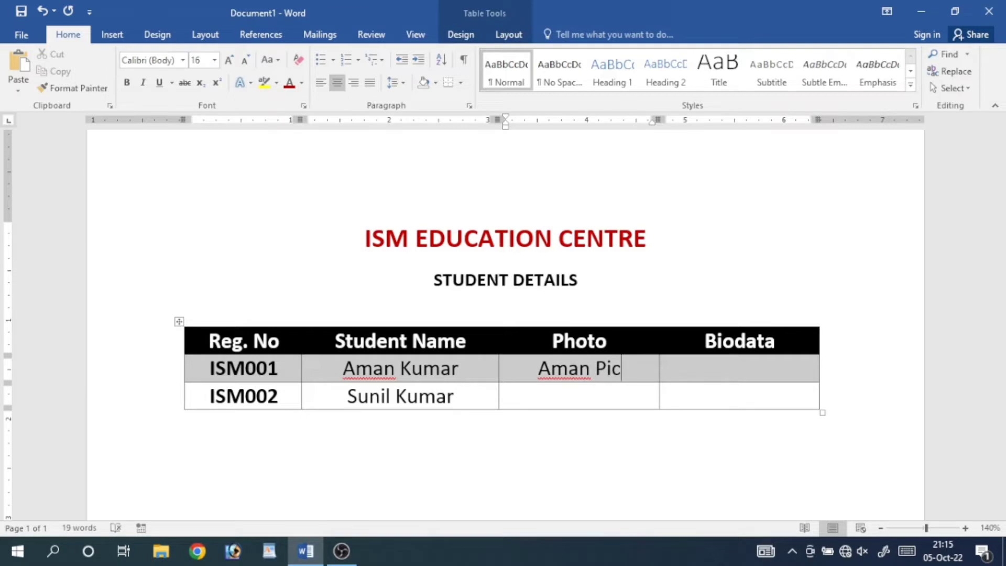
key(BackSpace)
key(BackSpace)
key(BackSpace)
text(Image)
key(Tab)
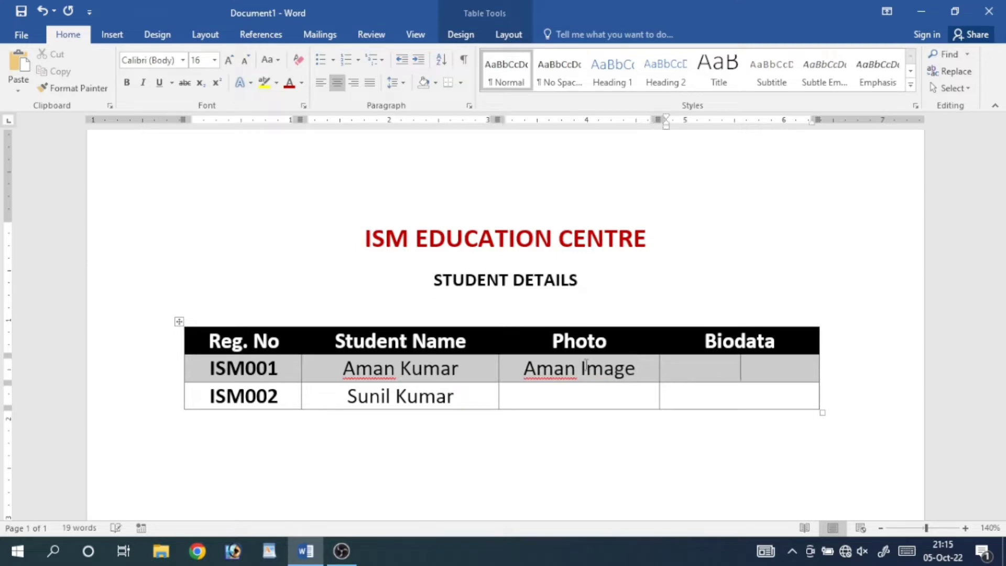
text(Aman Bio)
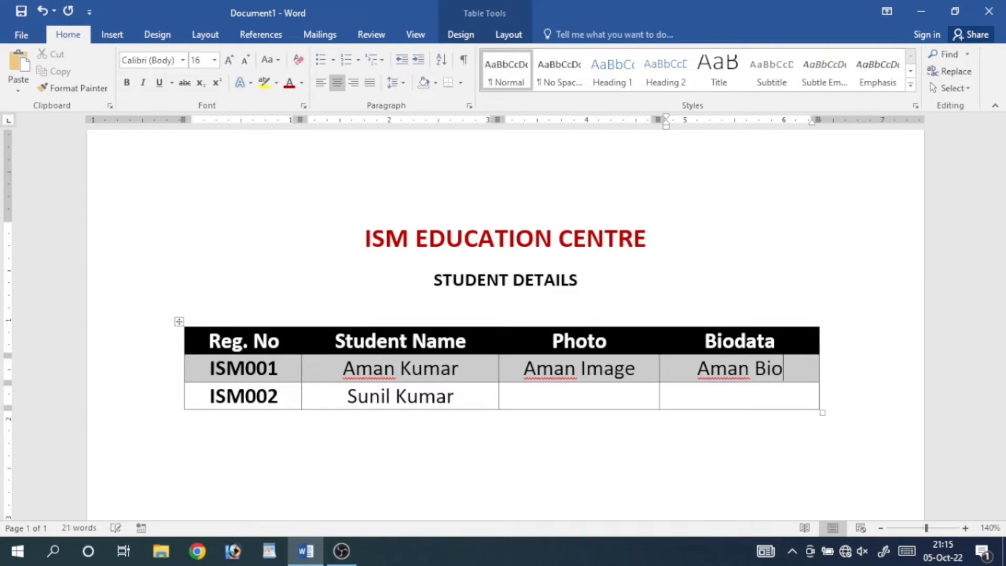
text(data)
Fill the second student's Photo and Biodata cells with that student's first name plus "Image" and "Biodata".
key(Down)
key(Left)
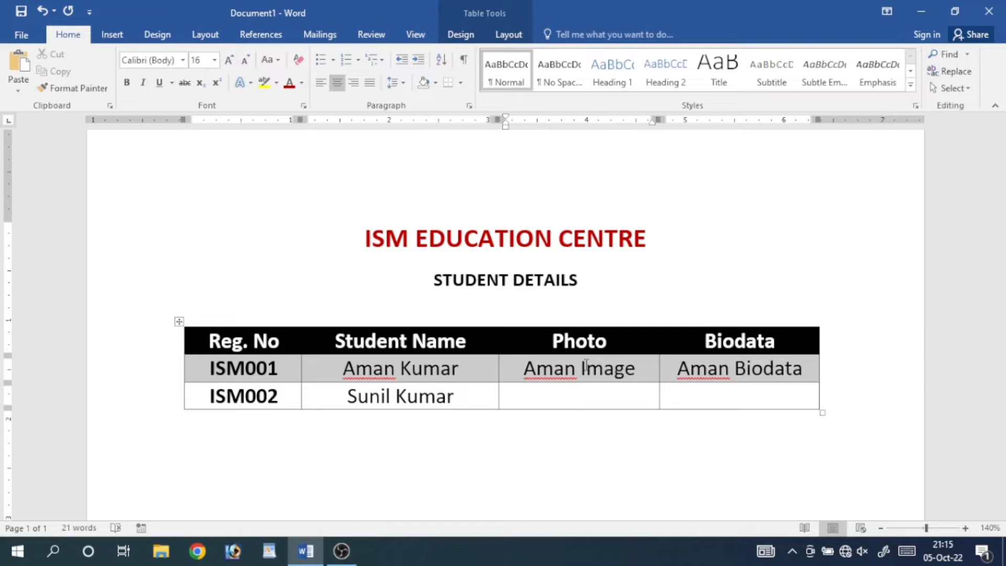
text(Sunil Image)
key(Tab)
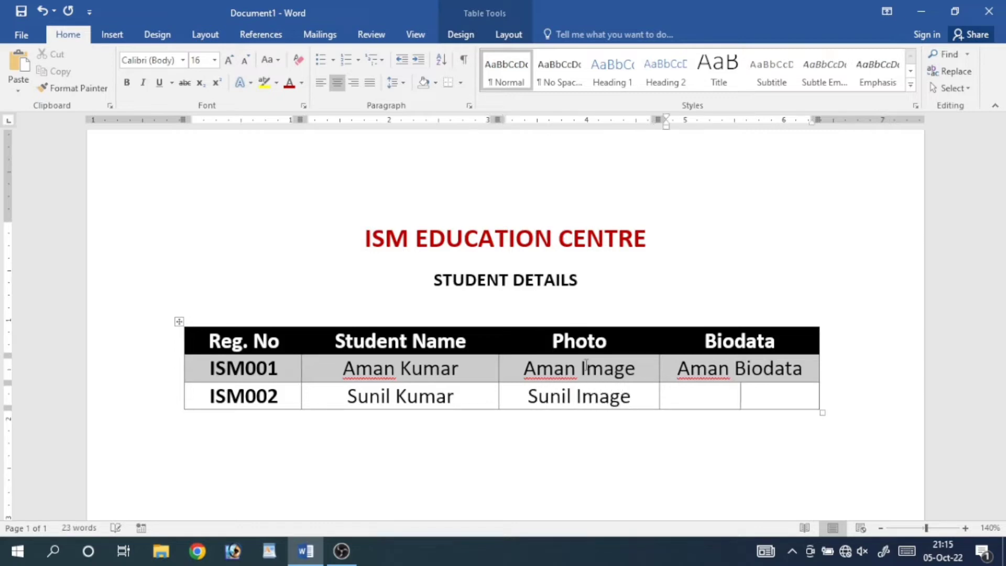
text(Sunil Bioa)
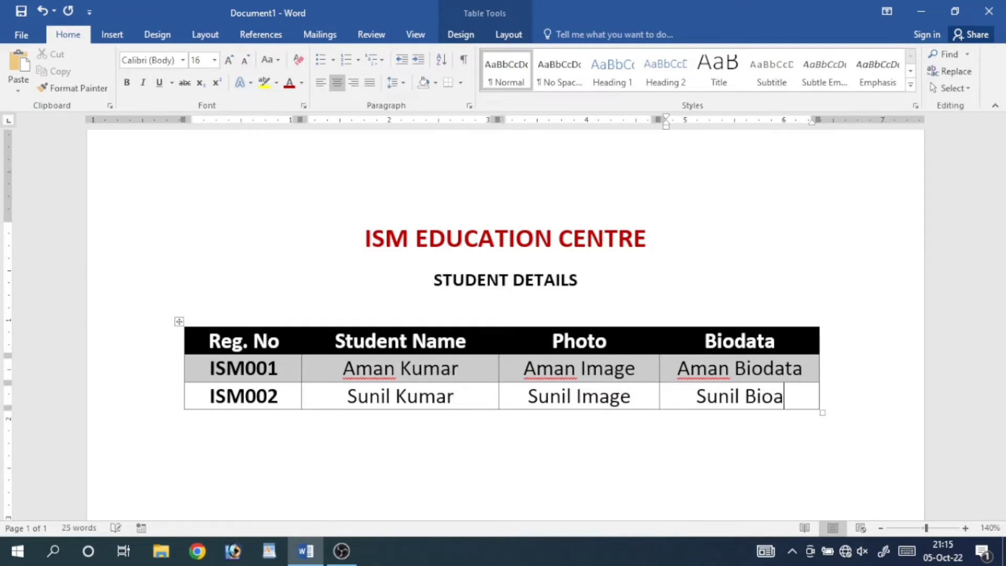
key(BackSpace)
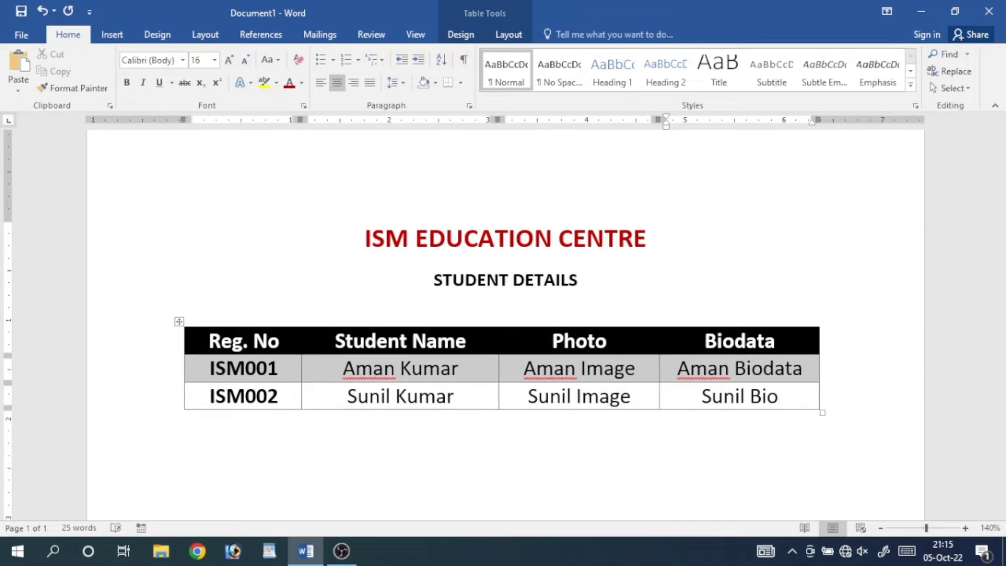
text(data)
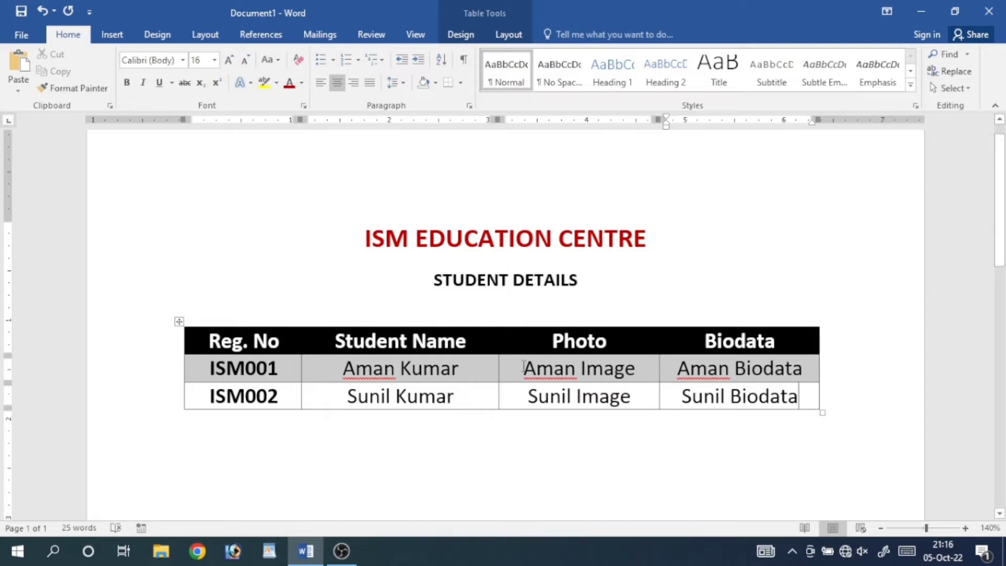
Hyperlink the first student's Photo text to the existing file ISM FIle.png on the Desktop.
drag(524, 369, 616, 373)
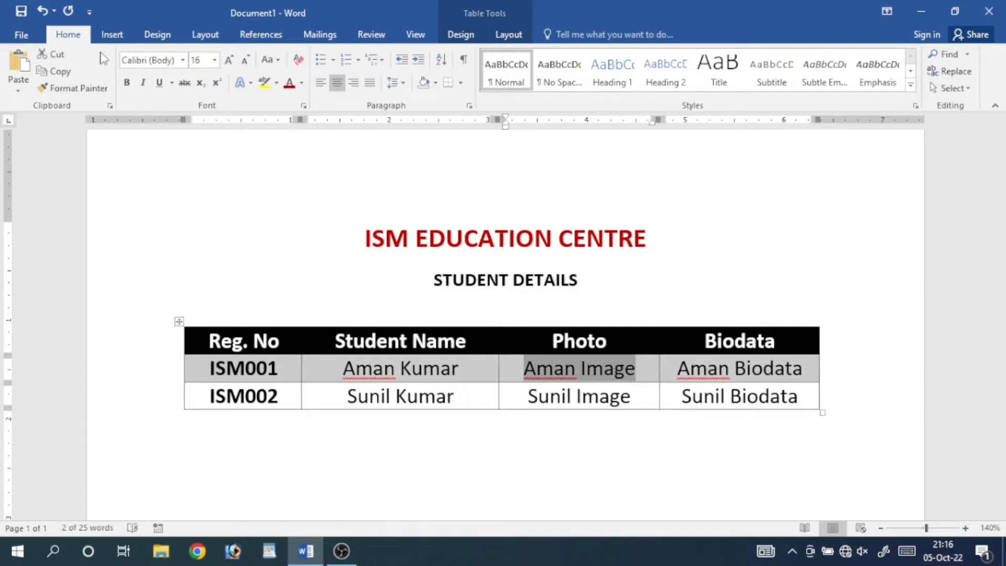
click(112, 36)
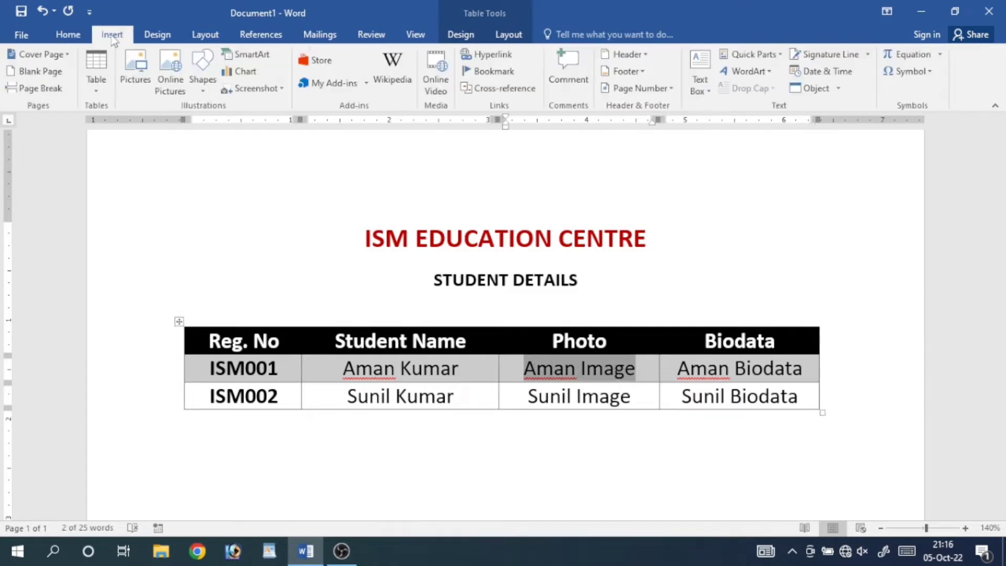
click(500, 56)
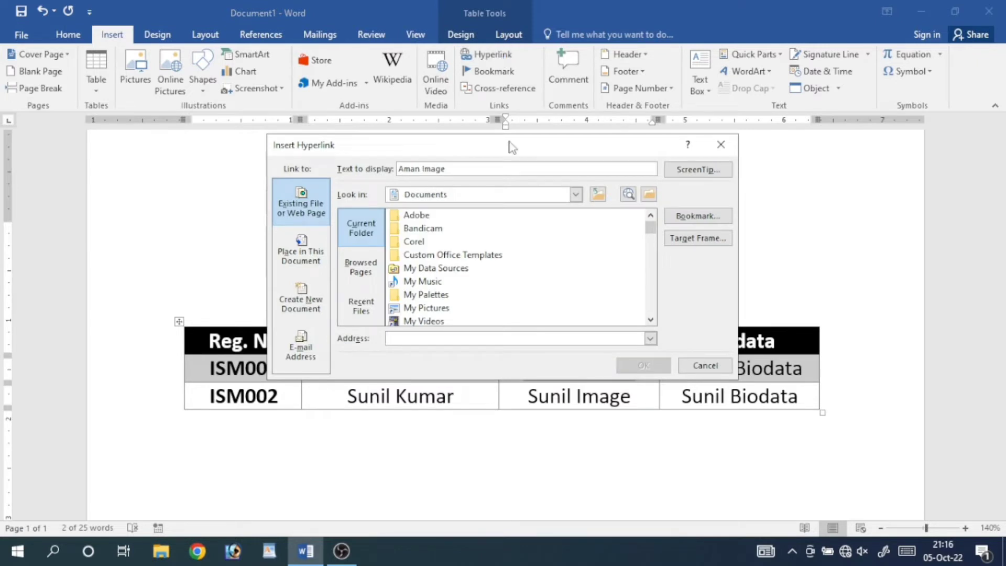
click(575, 199)
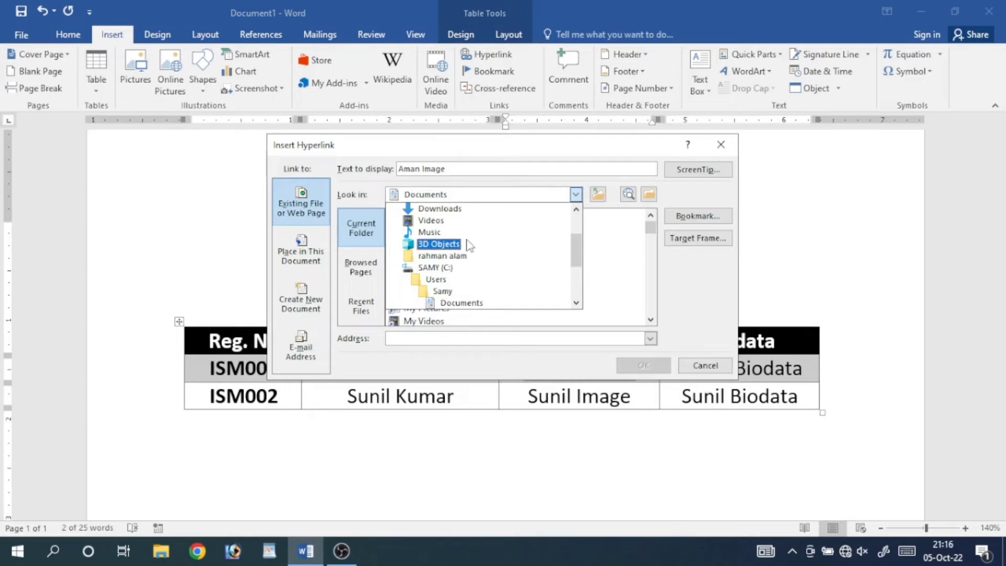
scroll(562, 225, up, 2)
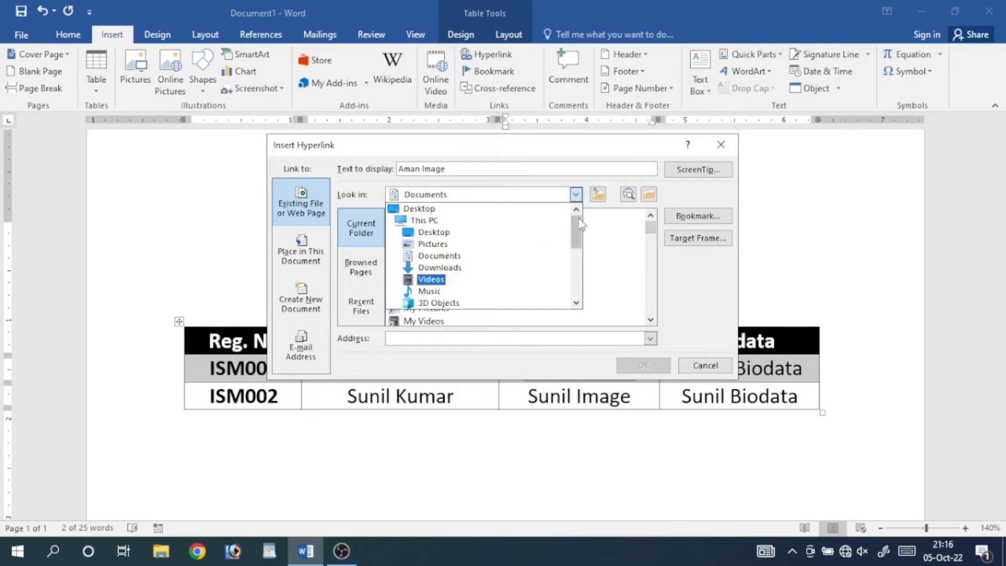
click(427, 209)
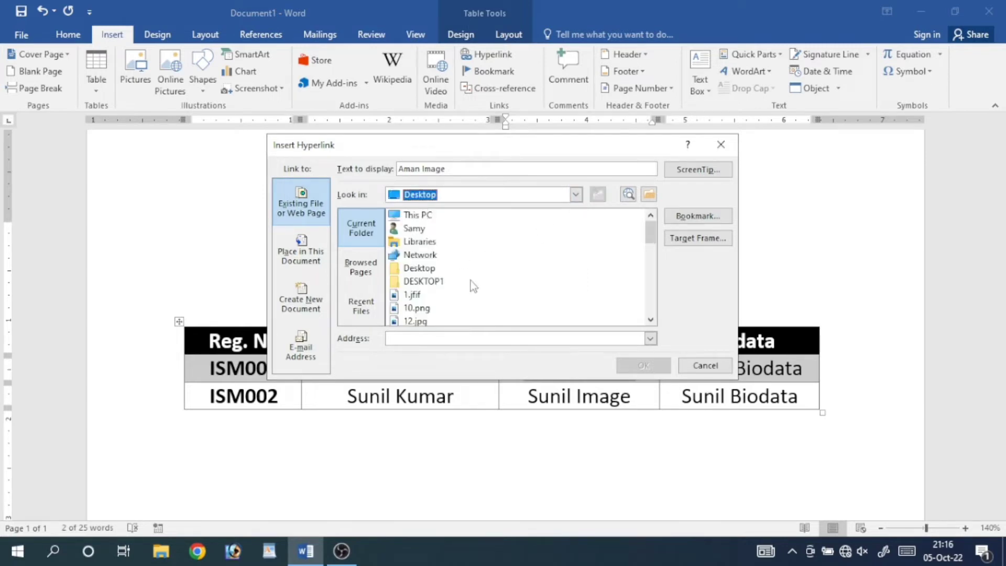
click(649, 307)
click(650, 310)
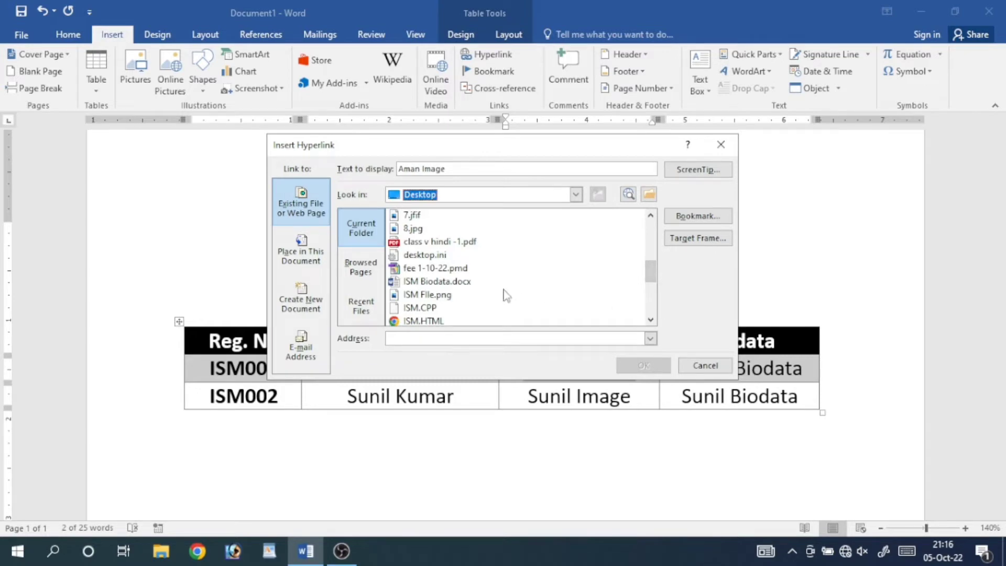
click(422, 295)
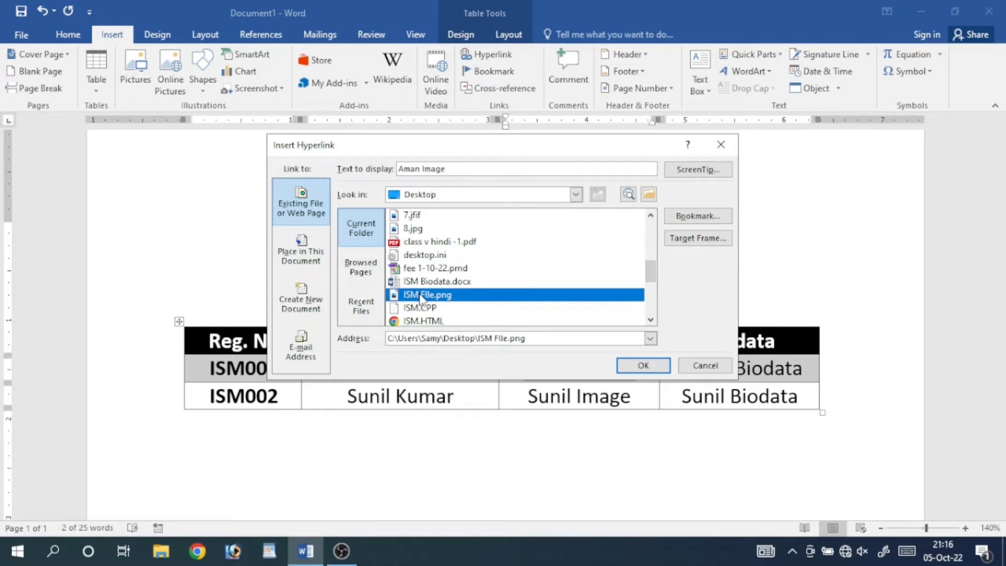
click(648, 365)
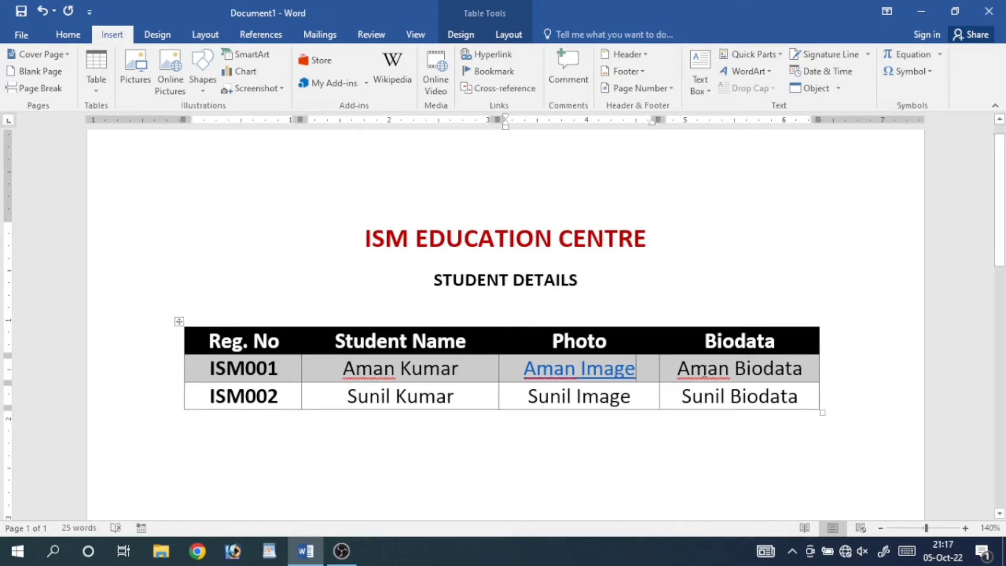
Hyperlink the first student's Biodata text to the existing file ISM Biodata.docx on the Desktop.
drag(678, 370, 784, 373)
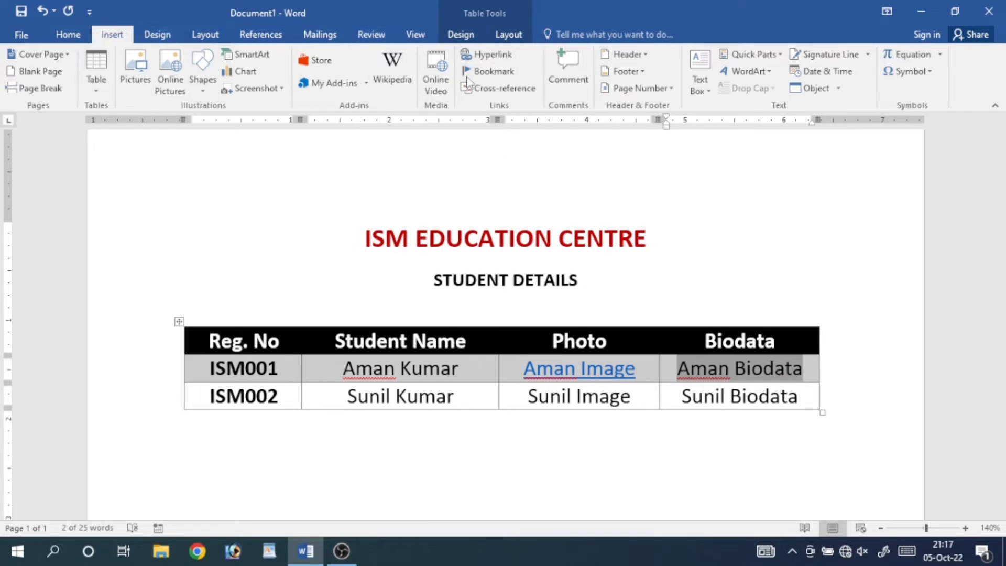
click(488, 54)
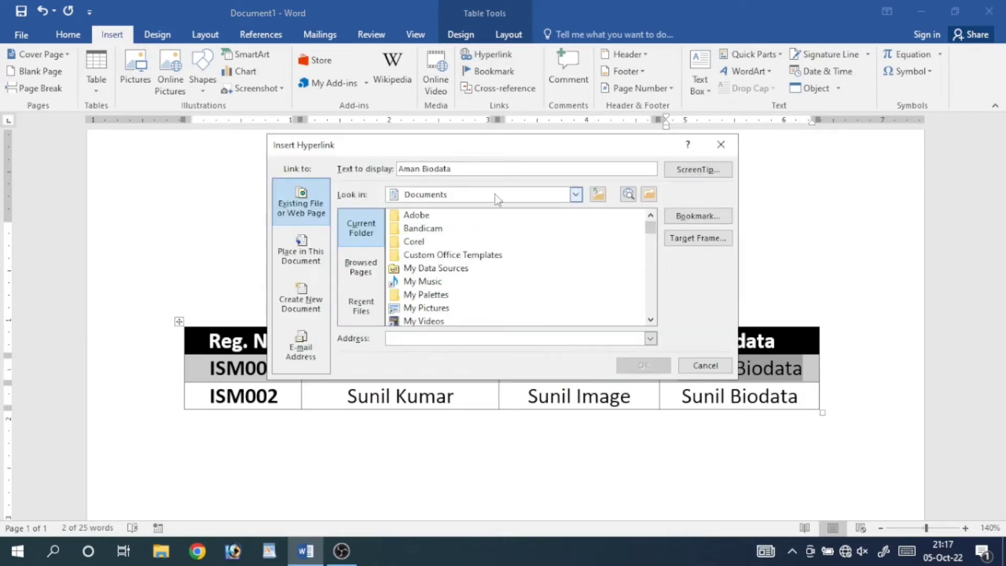
click(576, 195)
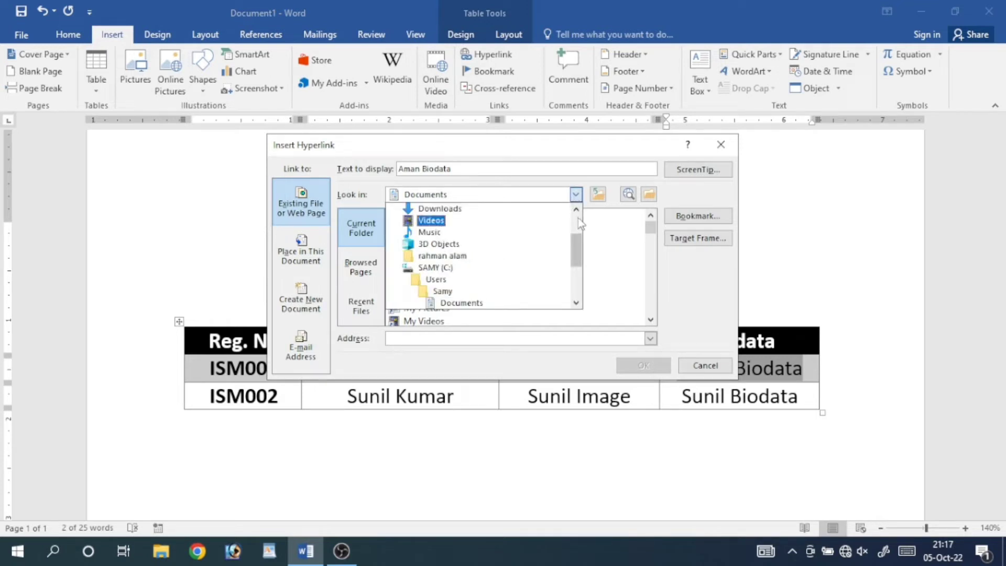
scroll(578, 218, up, 2)
click(443, 209)
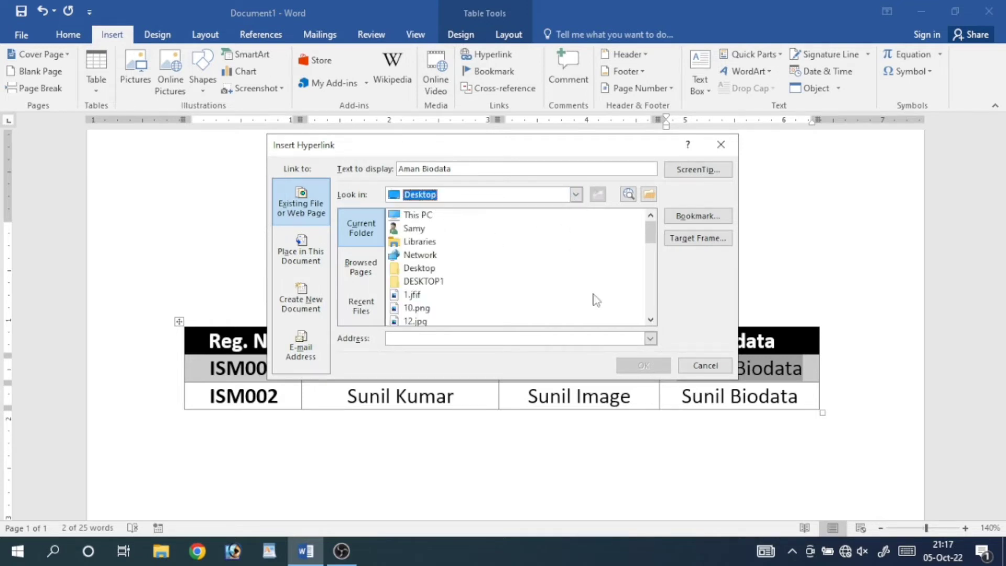
scroll(651, 309, down, 2)
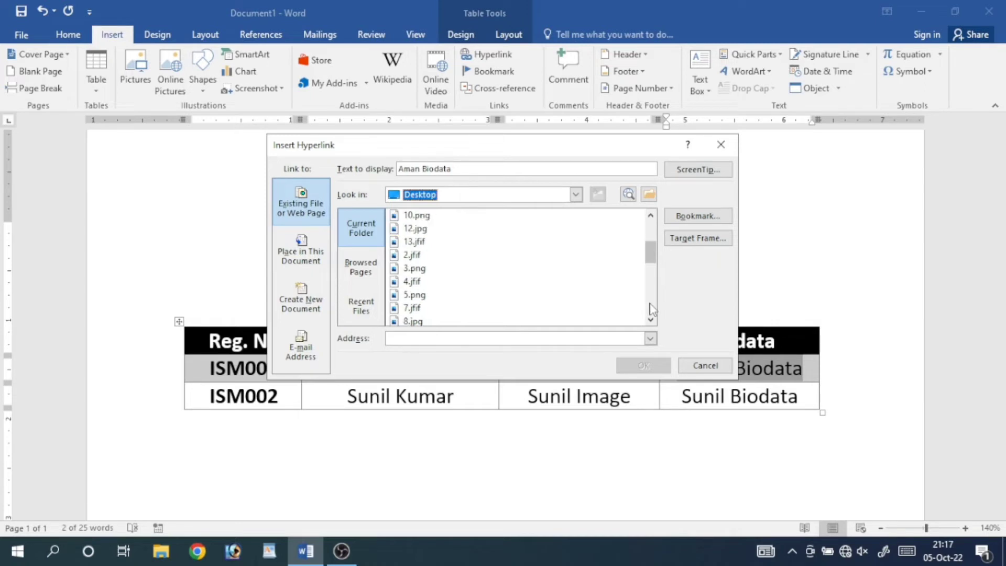
scroll(652, 309, down, 3)
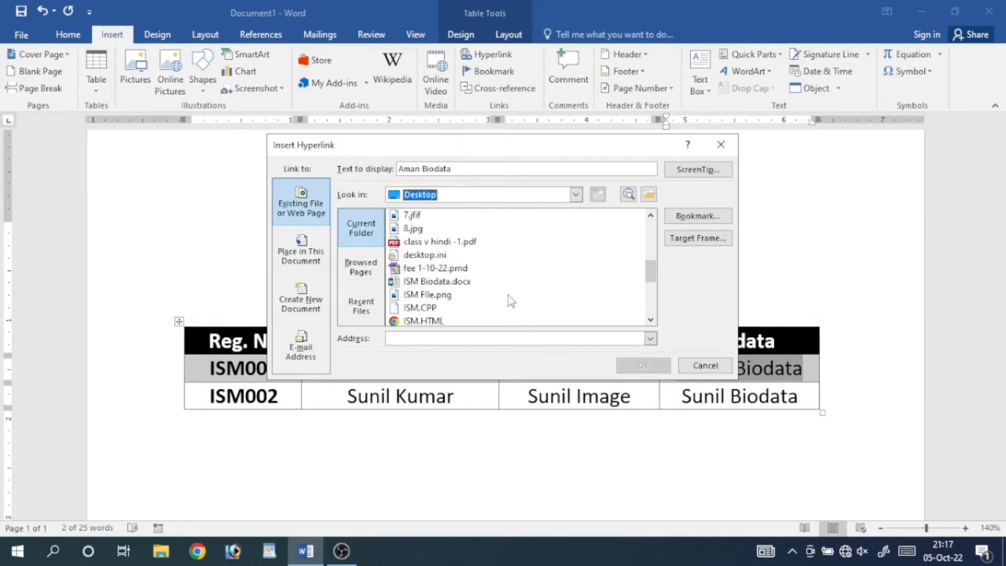
click(448, 282)
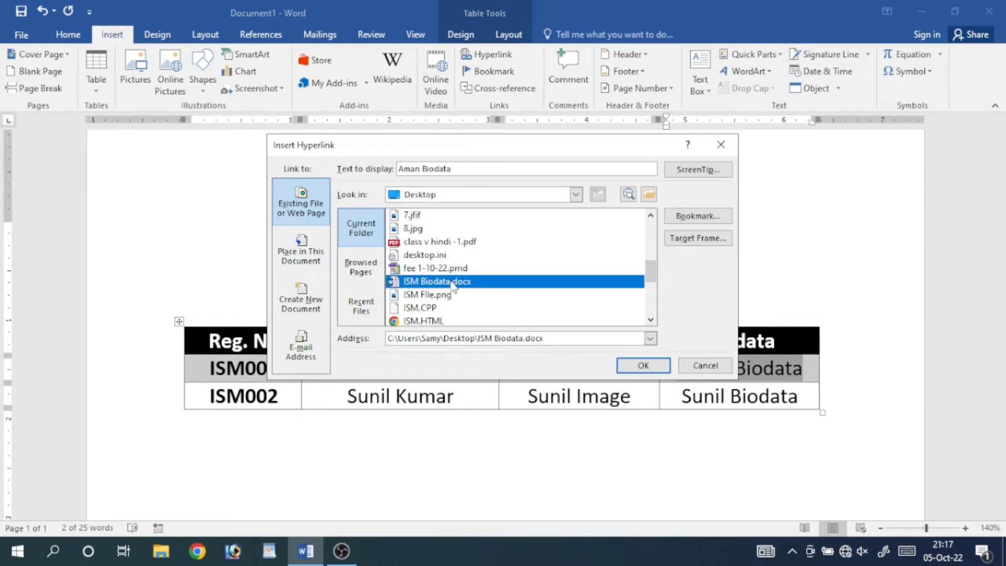
click(644, 366)
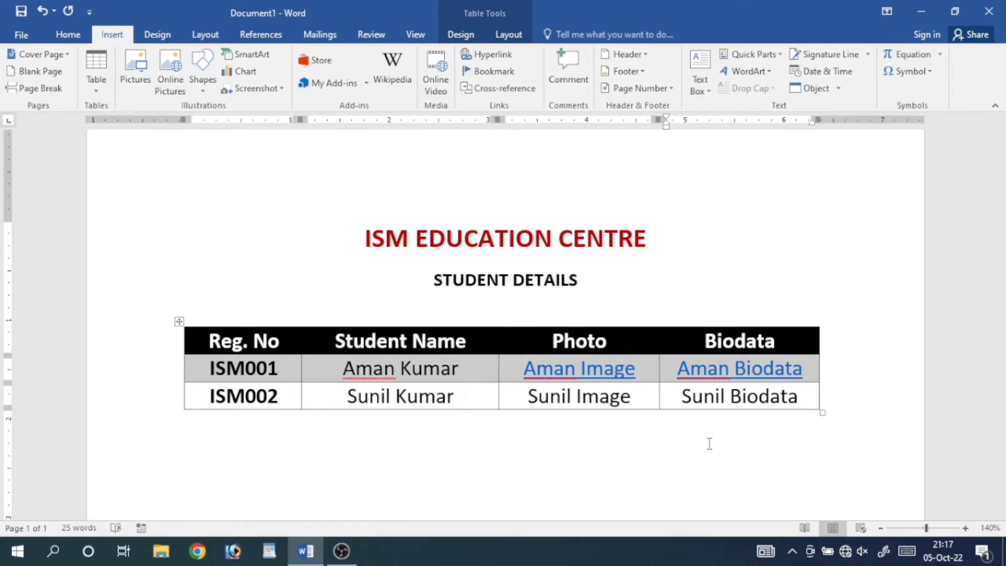
Follow the first student's Photo hyperlink to check the linked picture, and close the picture window.
mouse_move(576, 367)
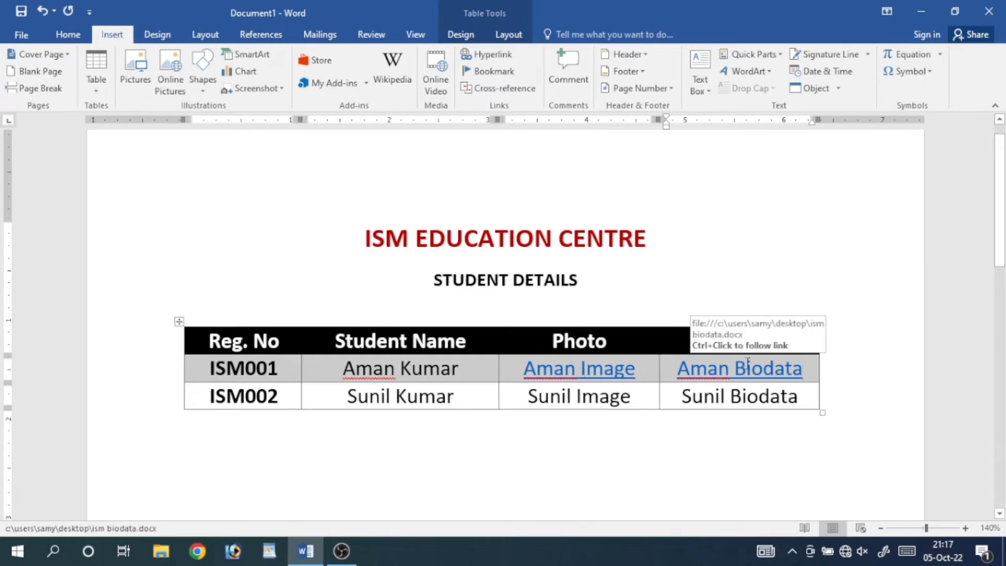
mouse_move(614, 370)
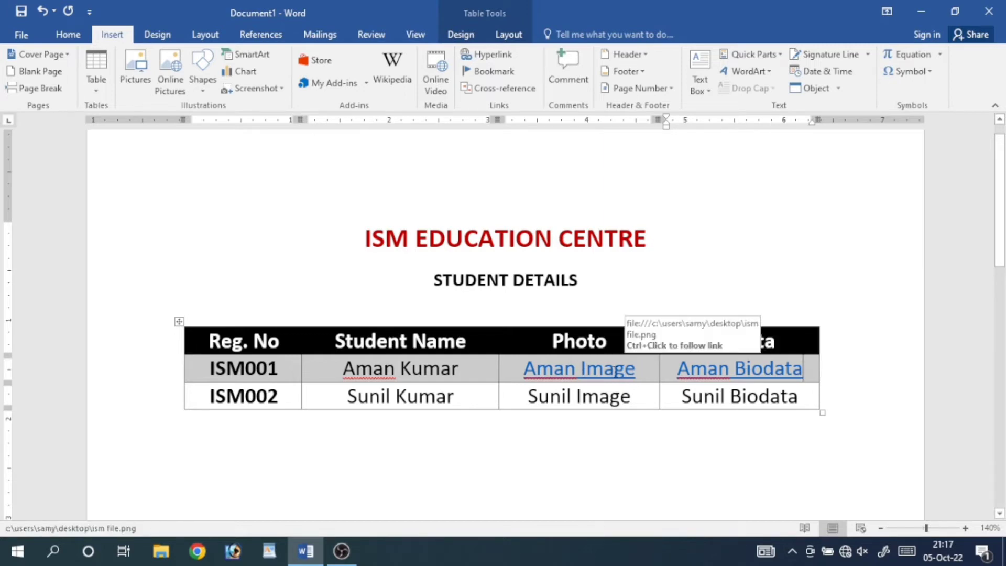
ctrl+click(600, 370)
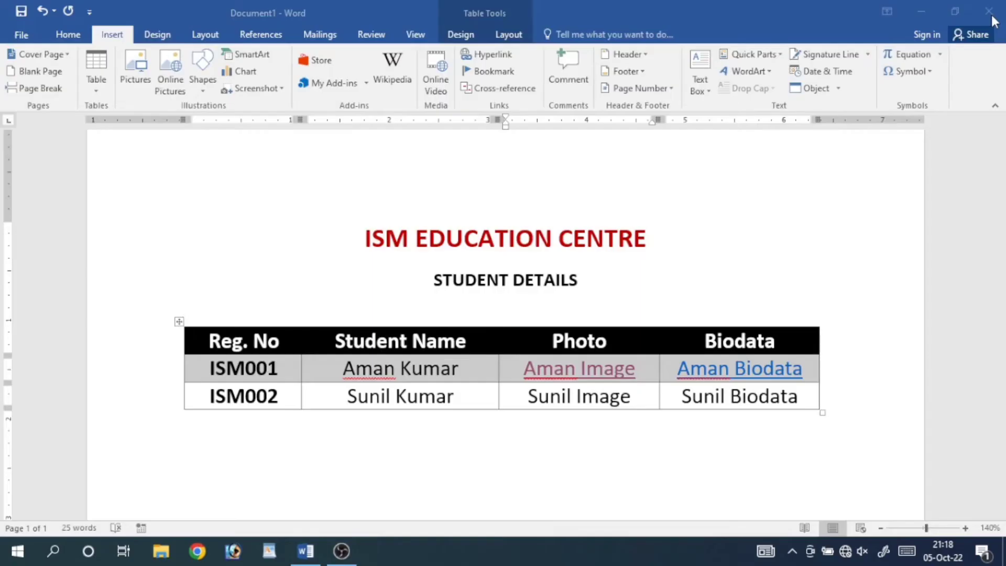
click(994, 19)
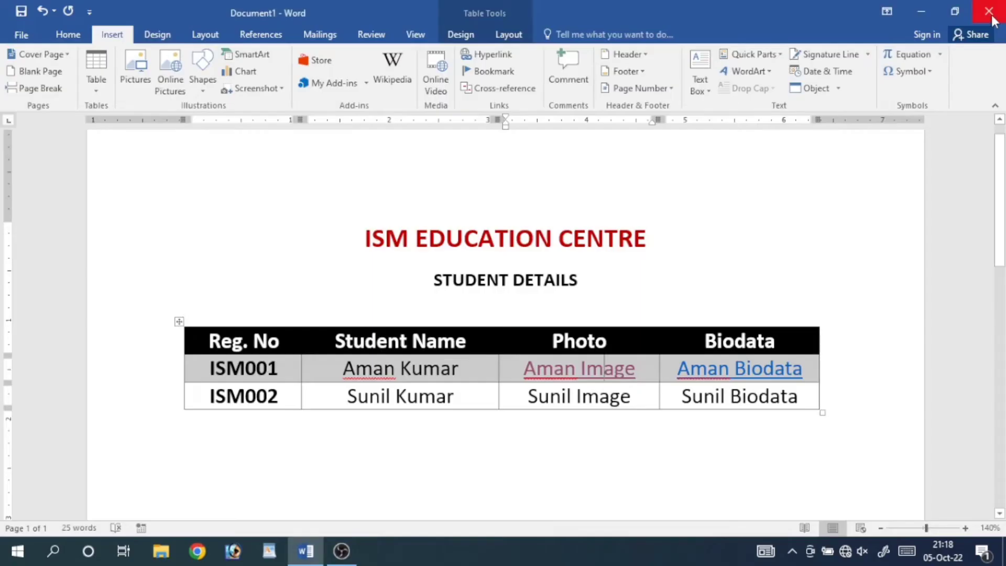
Follow the first student's Biodata hyperlink, allow the file to open, and close the linked document after viewing it.
ctrl+click(749, 373)
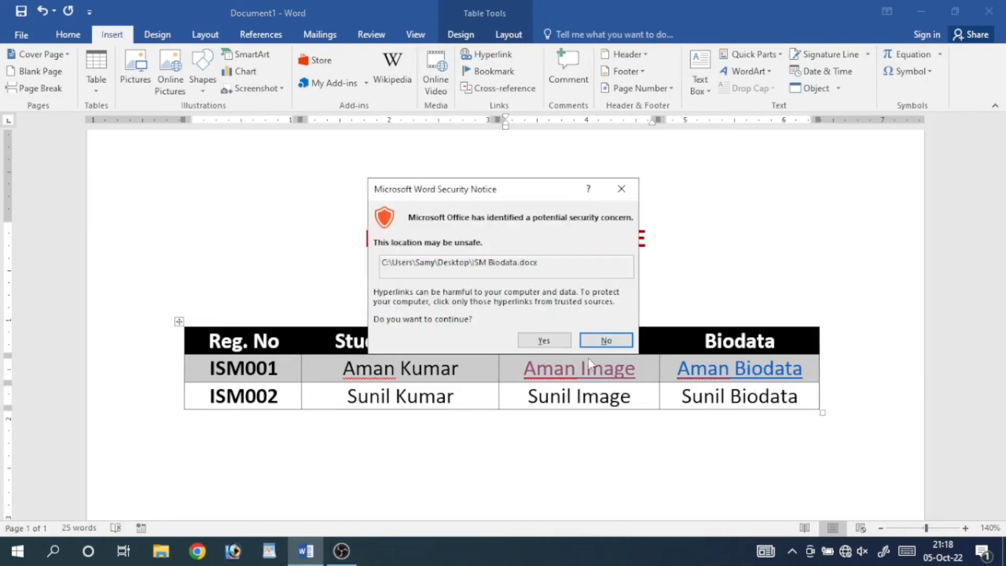
click(543, 340)
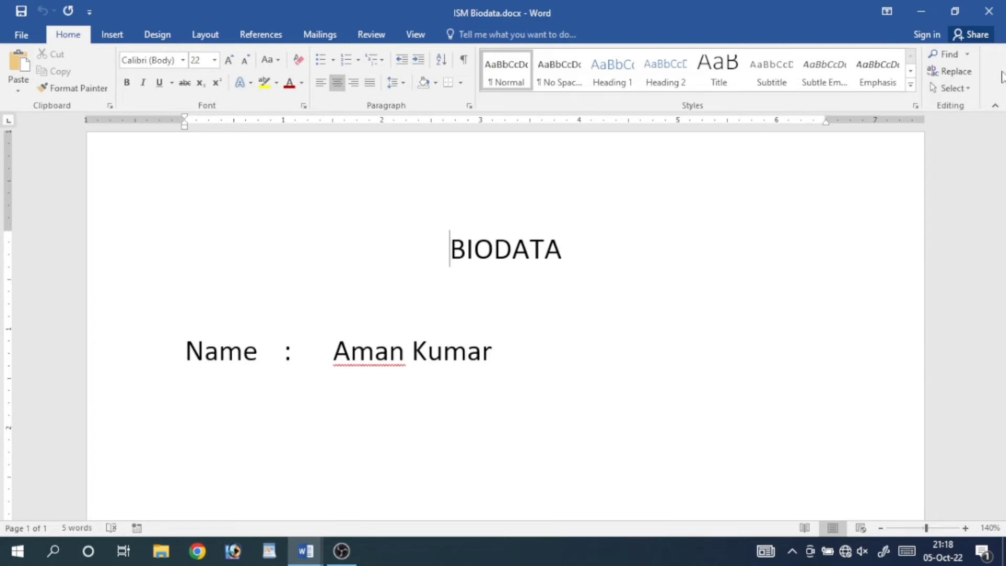
click(989, 11)
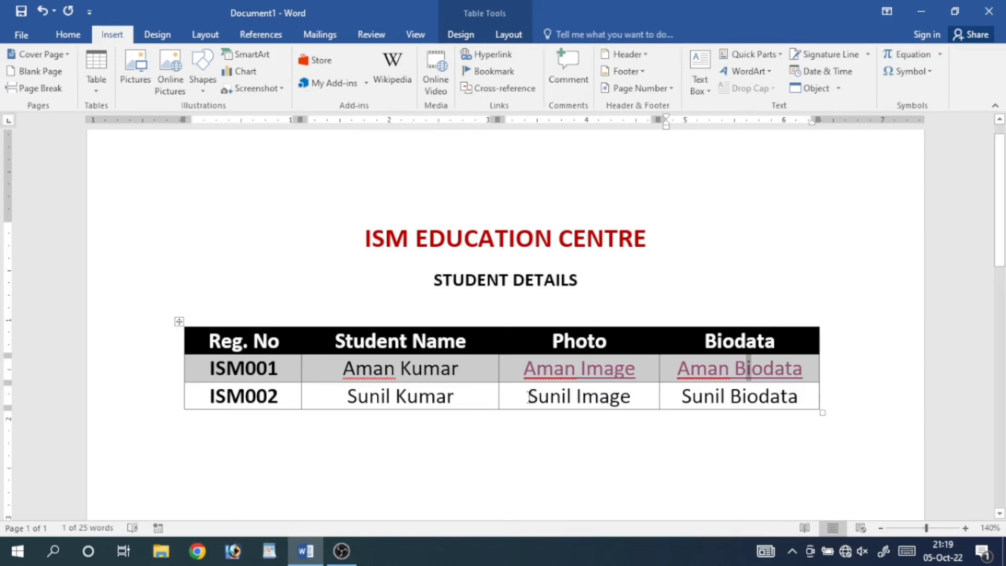
Hyperlink the second student's Photo text to ISM FIle.png on the Desktop and deselect the text.
drag(529, 397, 631, 397)
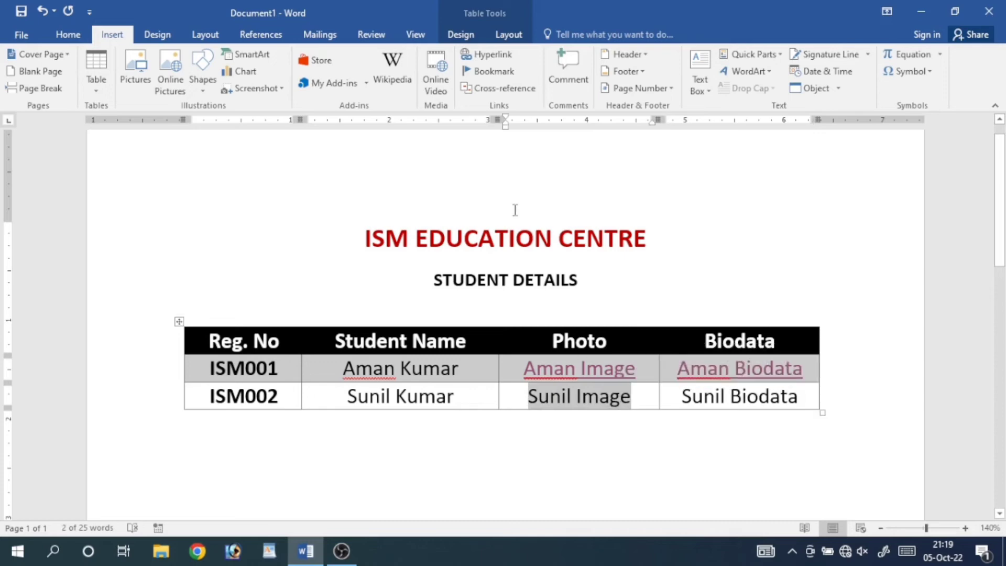
click(489, 55)
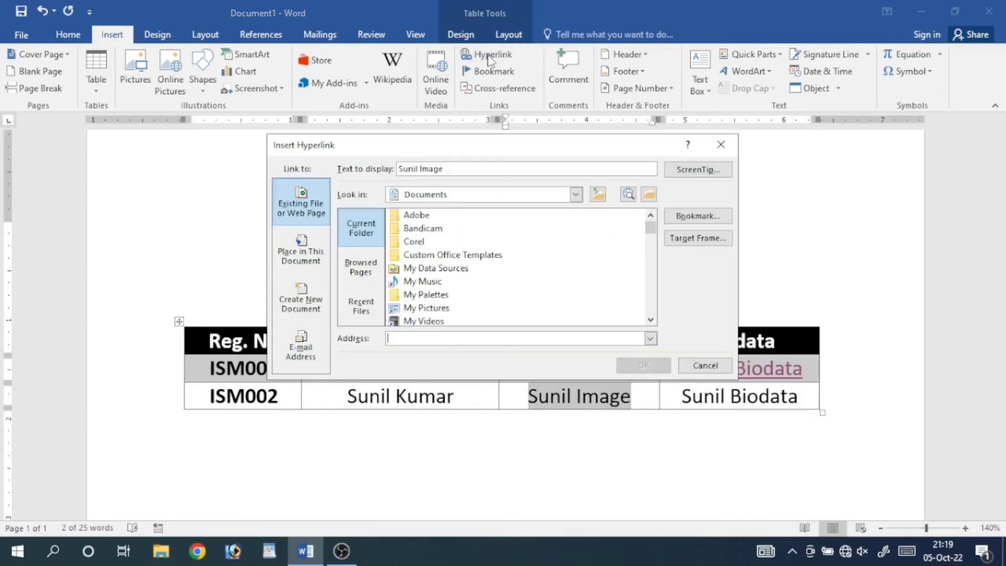
click(576, 194)
scroll(574, 216, up, 3)
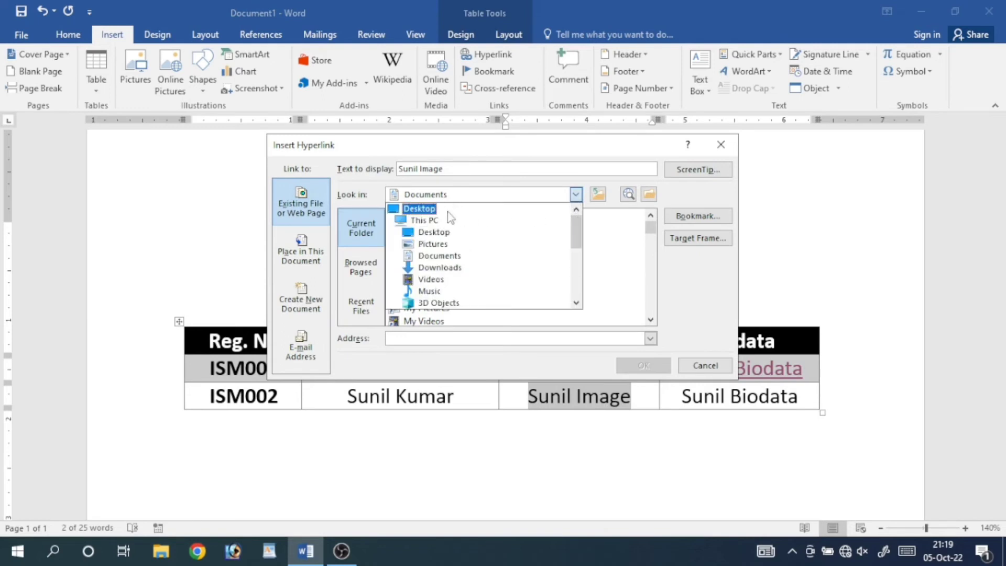
click(420, 209)
scroll(652, 314, down, 5)
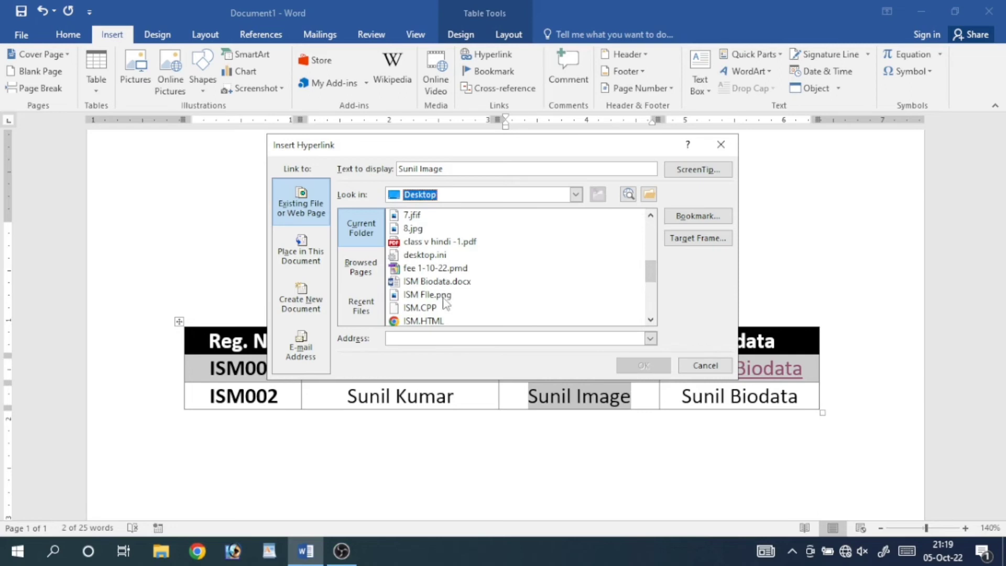
click(446, 295)
click(641, 367)
click(663, 459)
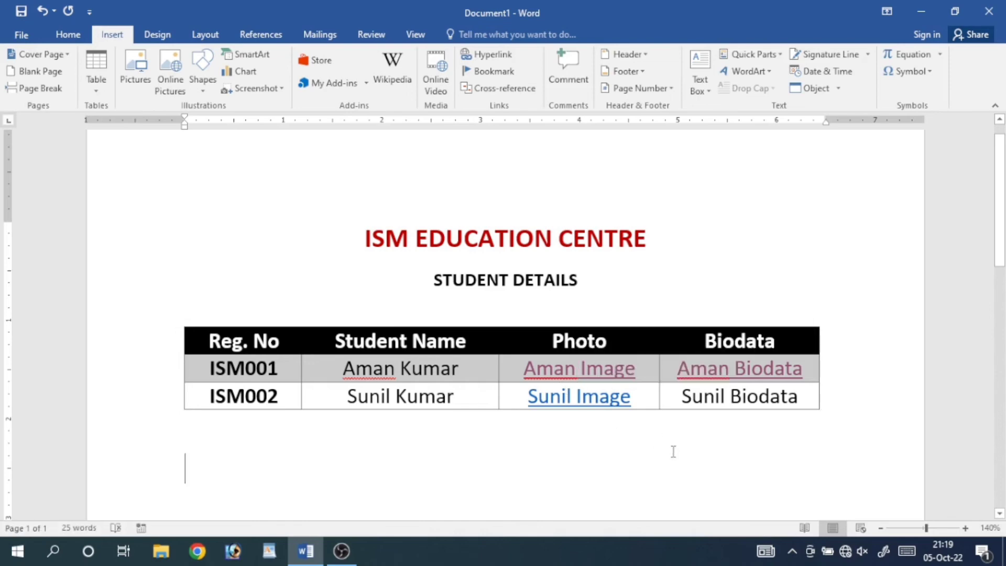
Follow the second student's Photo hyperlink to check the linked picture, and close the picture window.
ctrl+click(586, 403)
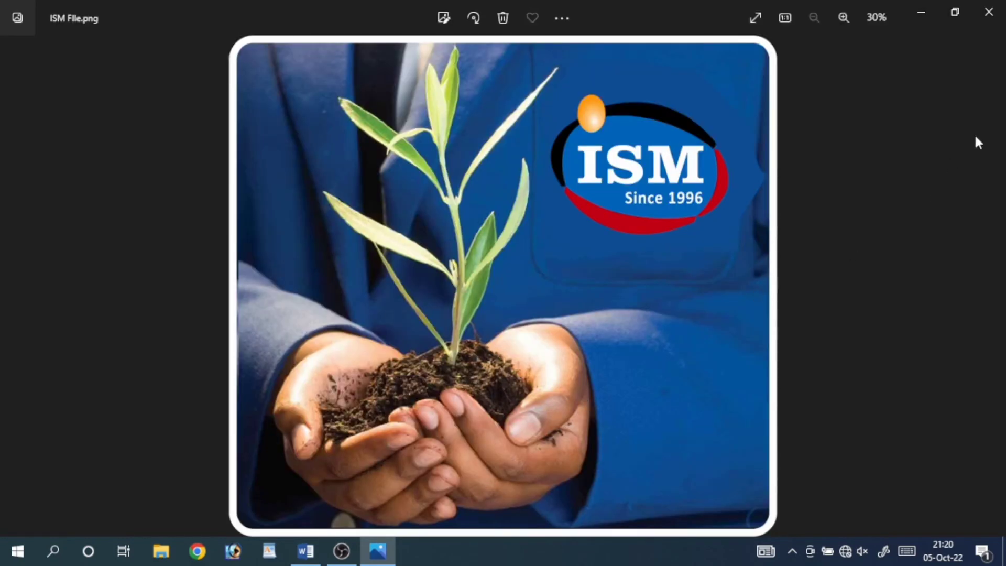
click(988, 15)
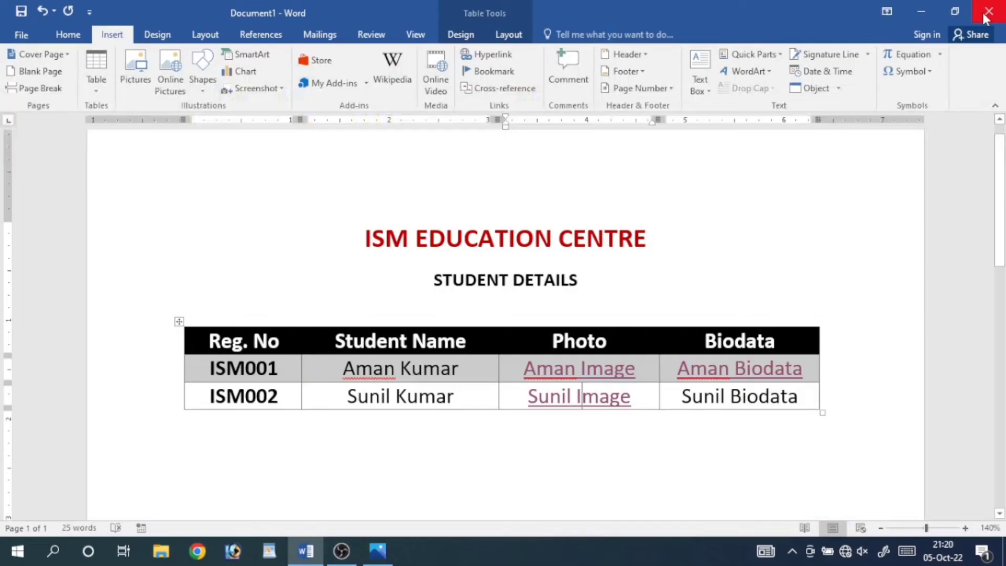